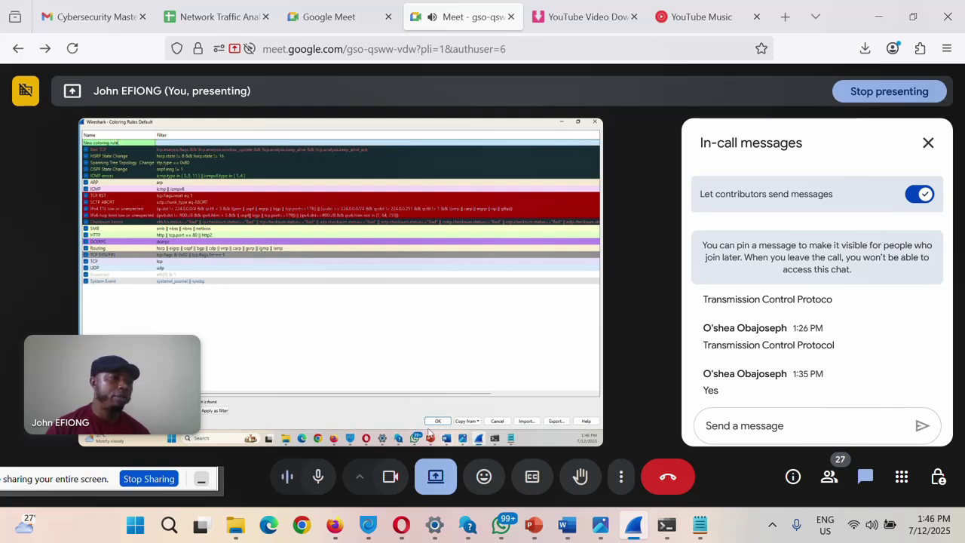
- Switch to the PowerPoint slide on editing color rules and select the example filter tcp.flags.syn==1 && tcp.flags.ack==0
click(429, 434)
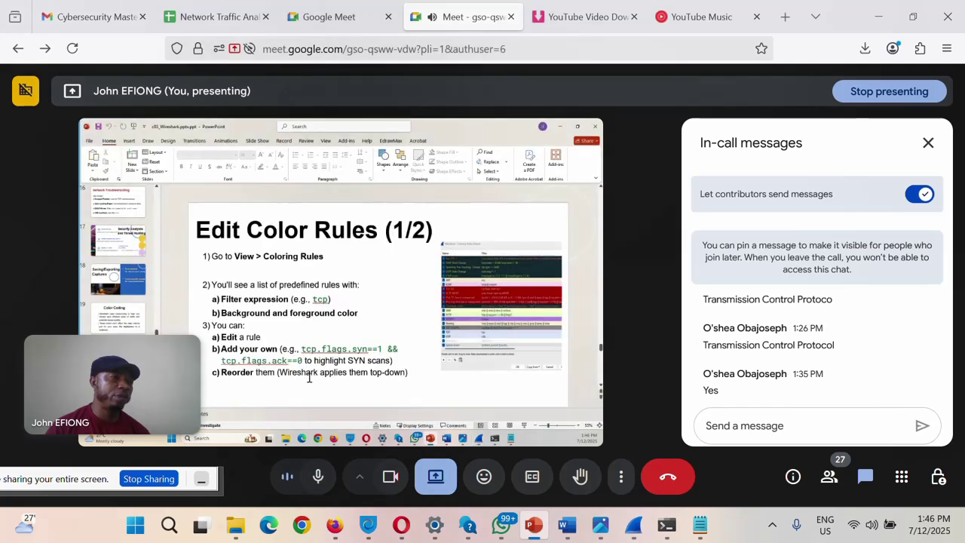
click(305, 360)
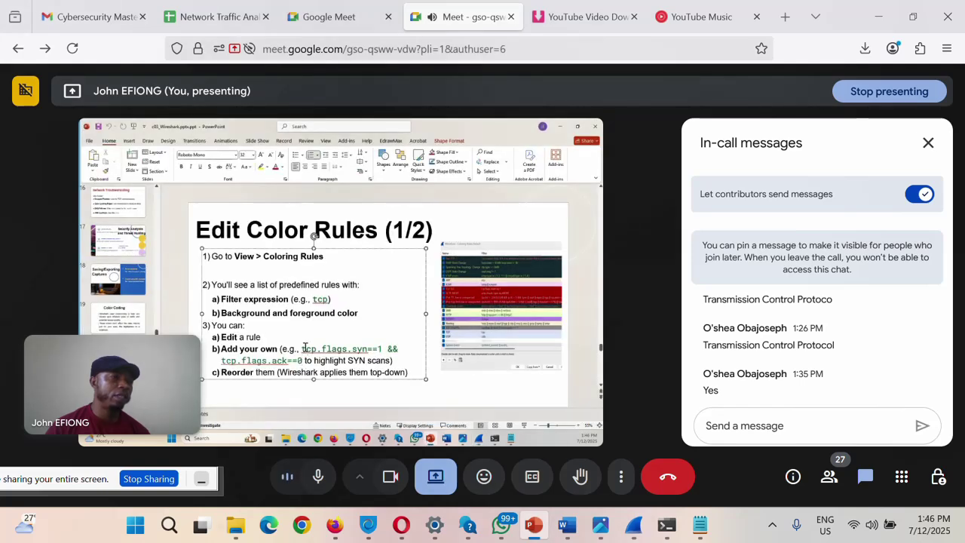
drag(302, 348, 303, 362)
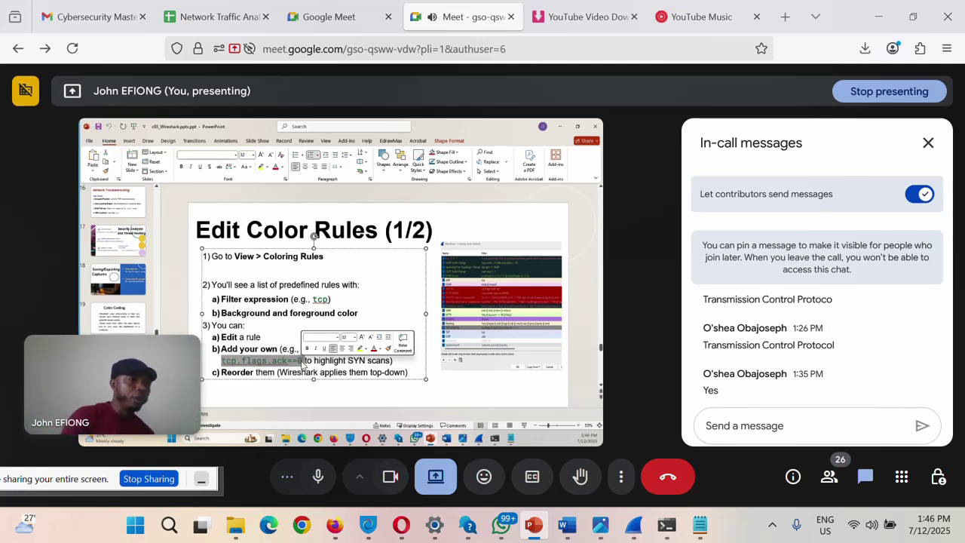
drag(303, 364, 302, 348)
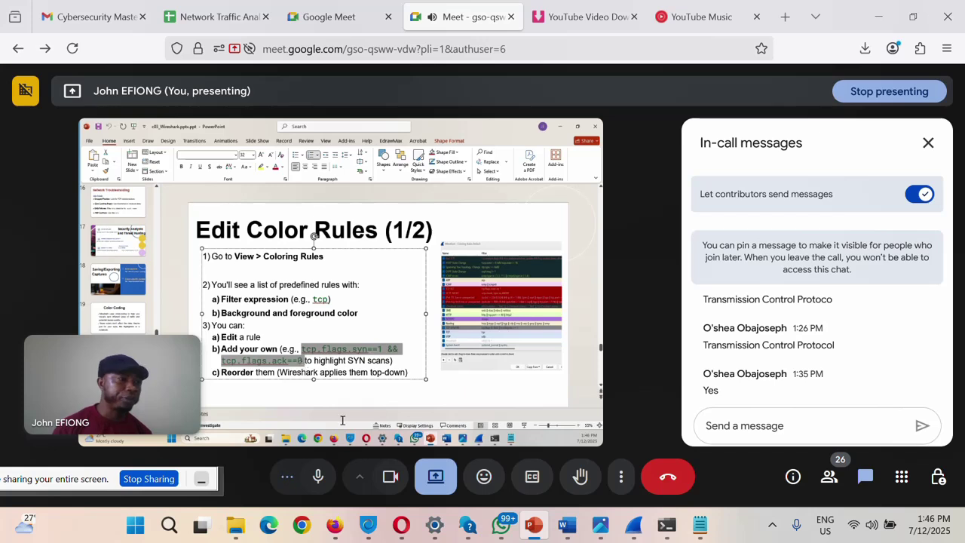
mouse_move(460, 439)
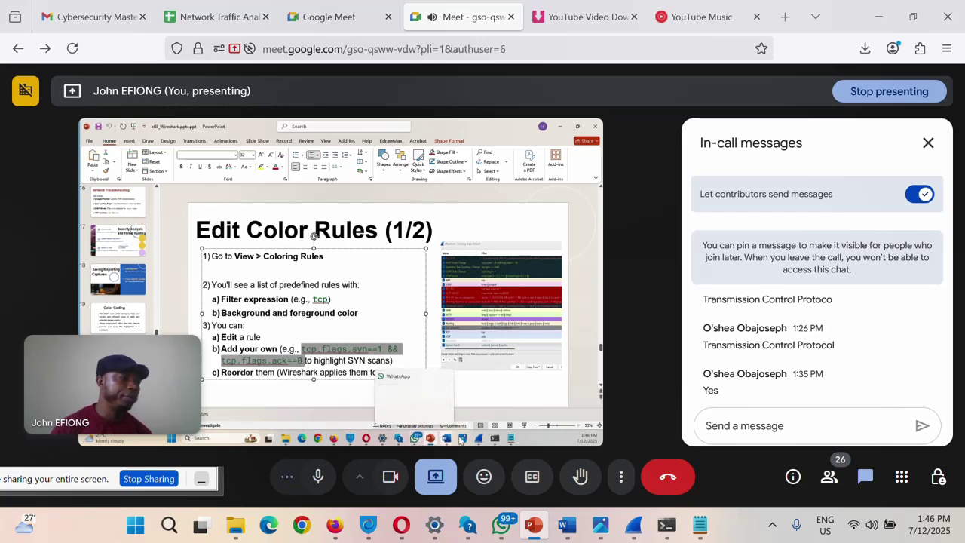
- Switch back to Wireshark's Coloring Rules and rename the new coloring rule as Afang Soup
click(479, 438)
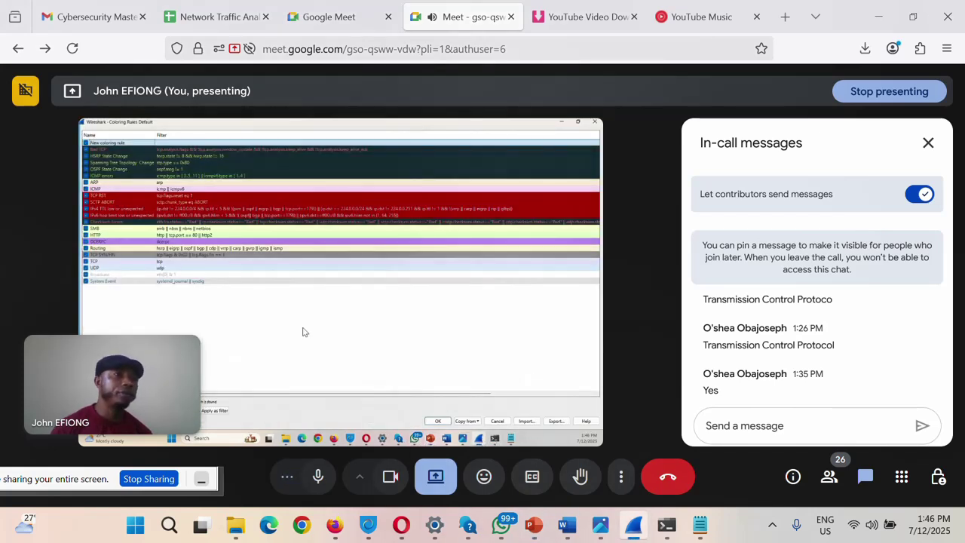
double_click(122, 144)
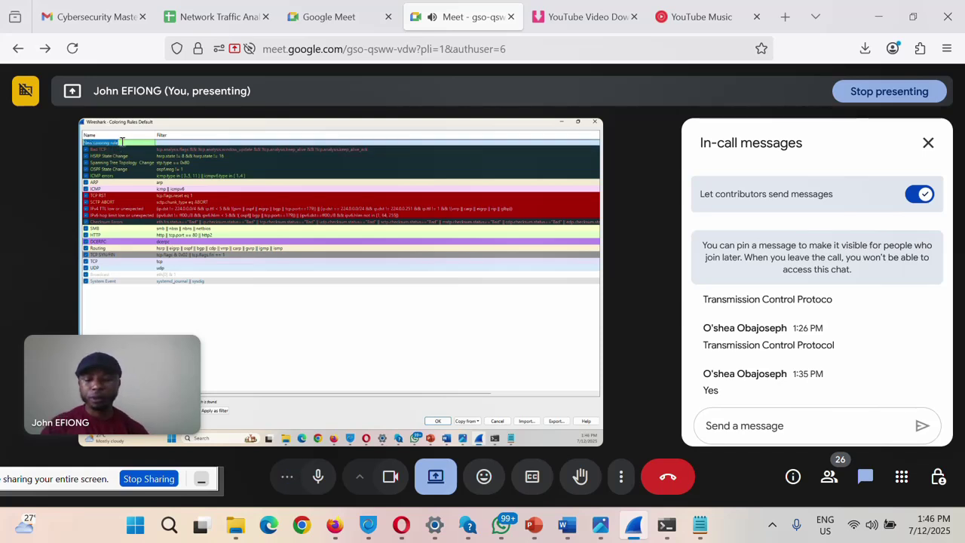
text(A)
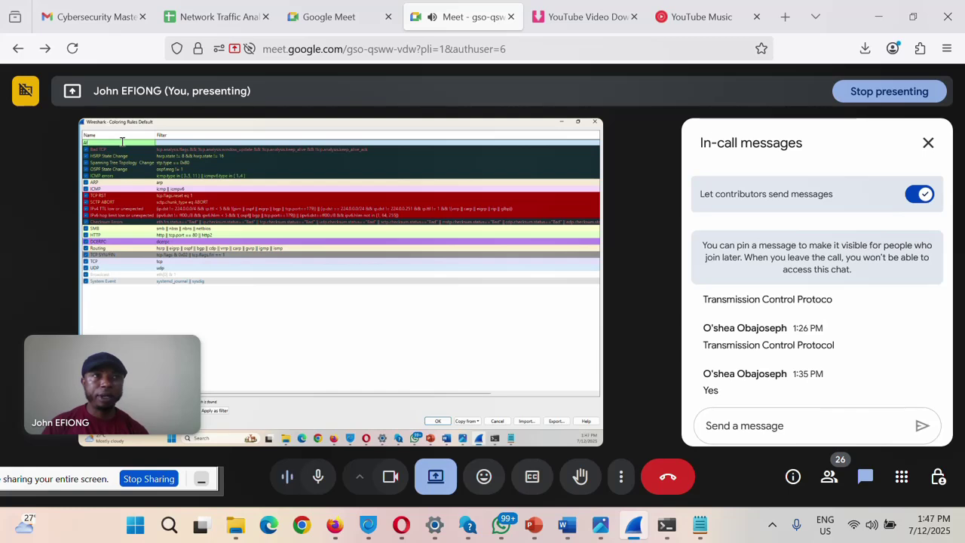
text(lert)
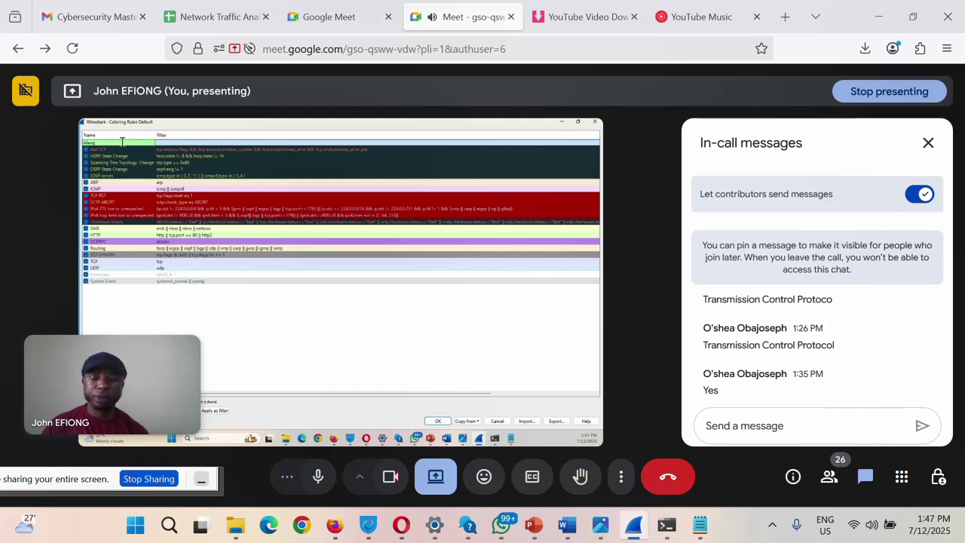
text( Sou)
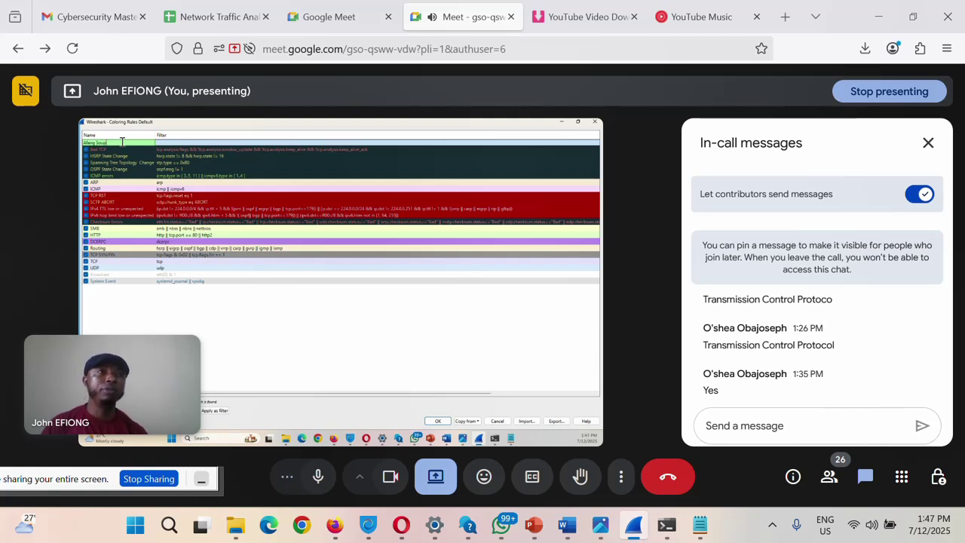
text(p)
key(Return)
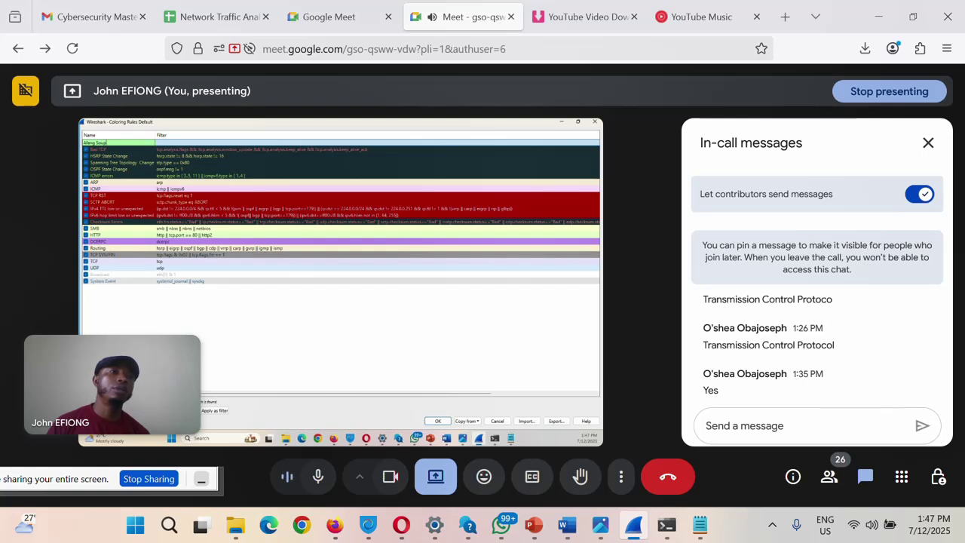
- Set the display filter of the Afang Soup coloring rule to soup.afang
double_click(167, 143)
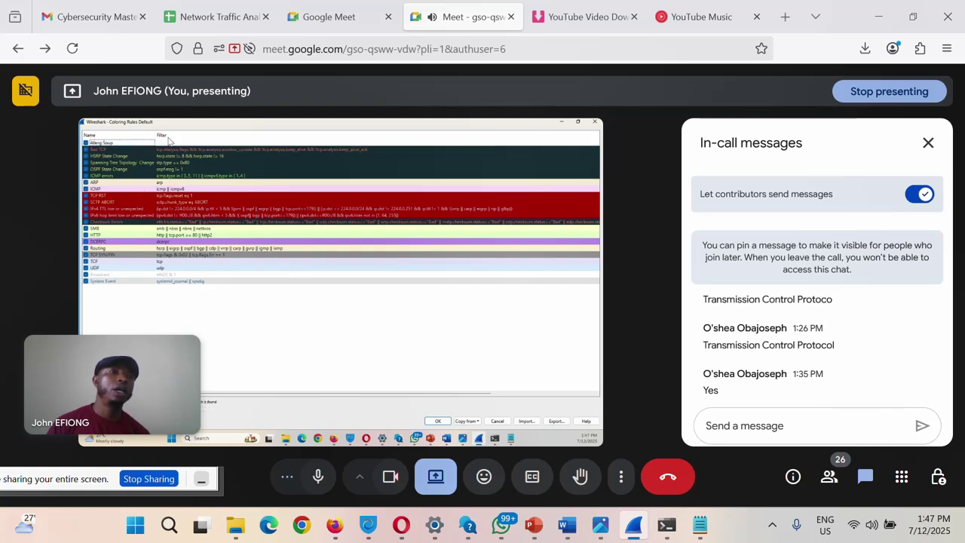
click(172, 142)
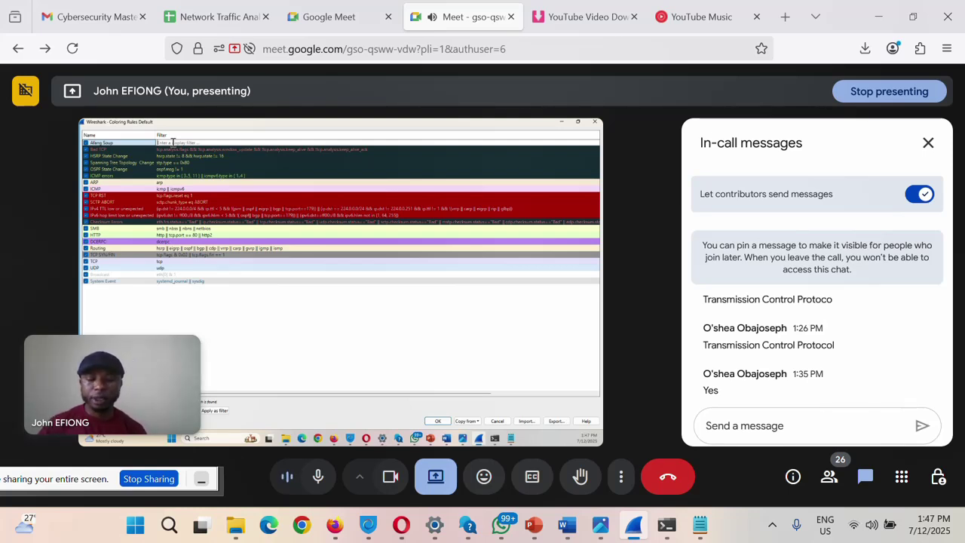
text(icmp)
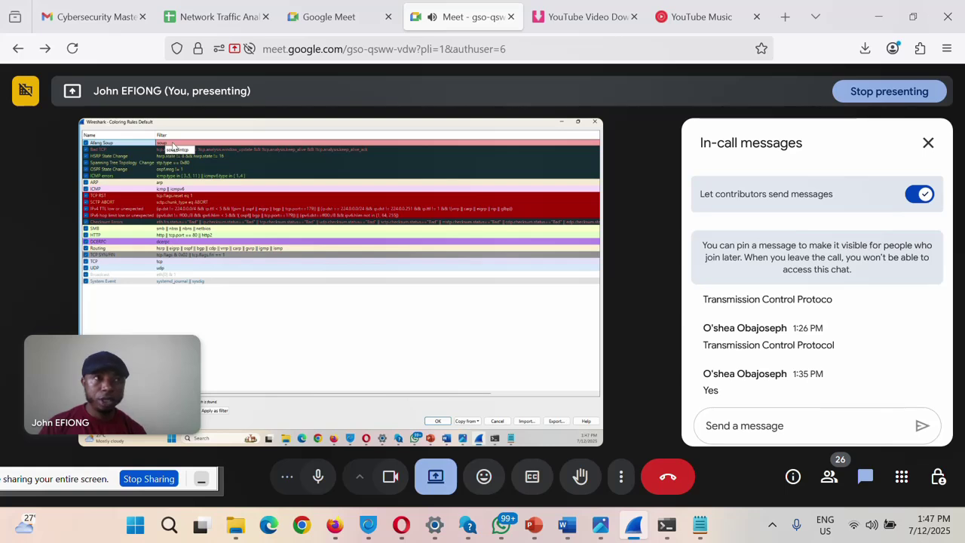
click(173, 142)
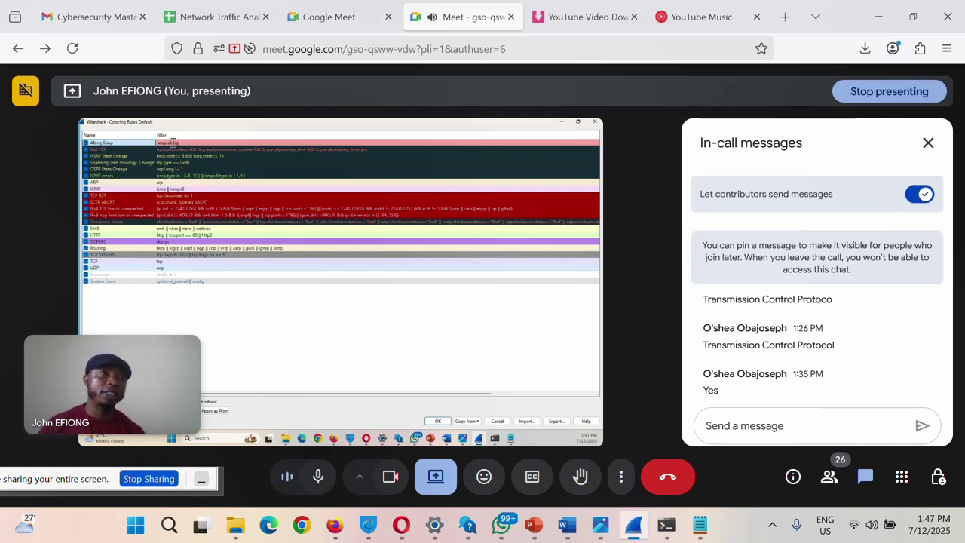
click(157, 302)
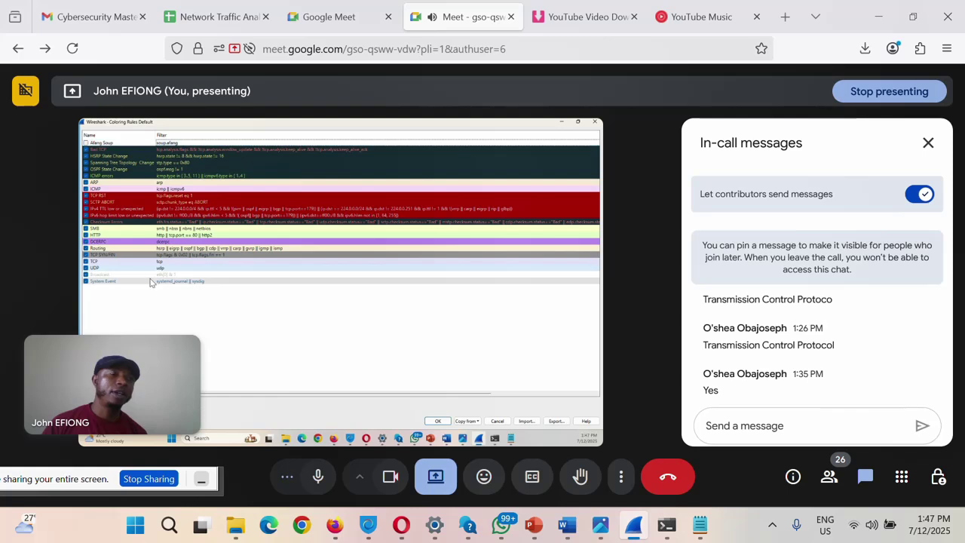
- Give the Afang Soup rule a light yellow background (#ffff7f) and a black foreground (#000000)
click(112, 145)
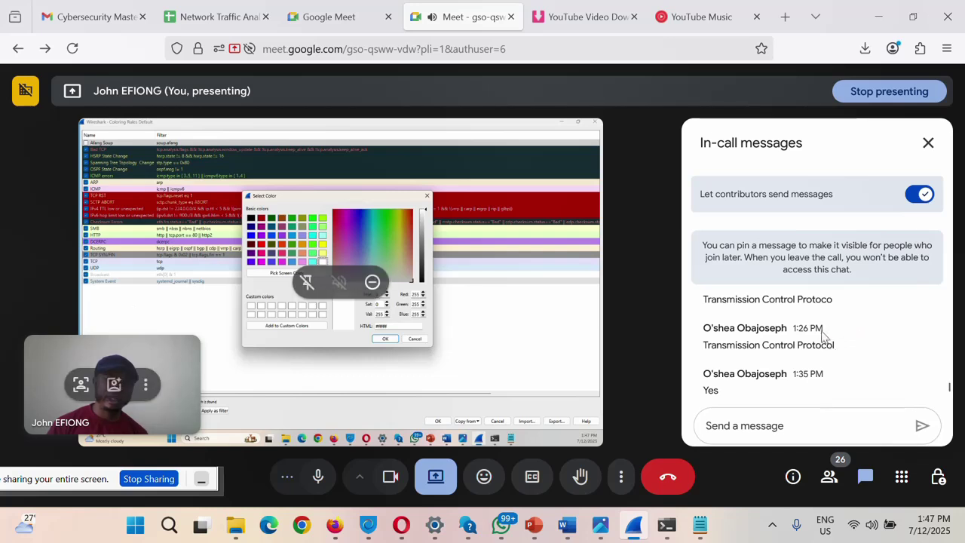
scroll(823, 327, up, 3)
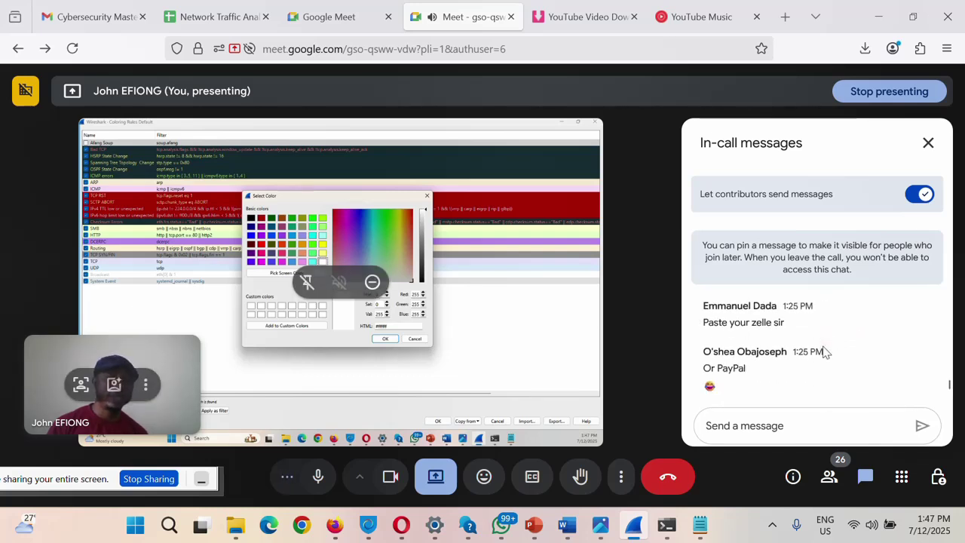
scroll(825, 351, up, 3)
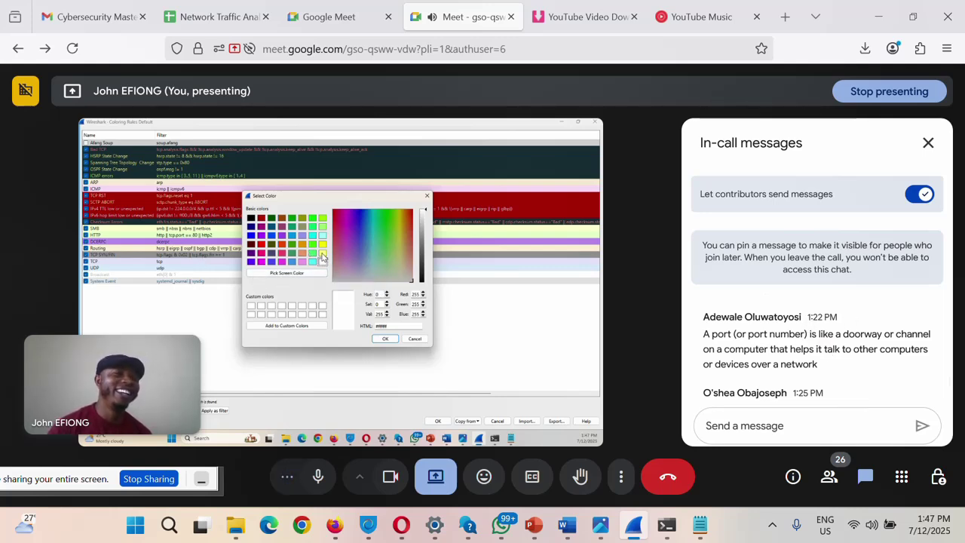
scroll(812, 373, down, 3)
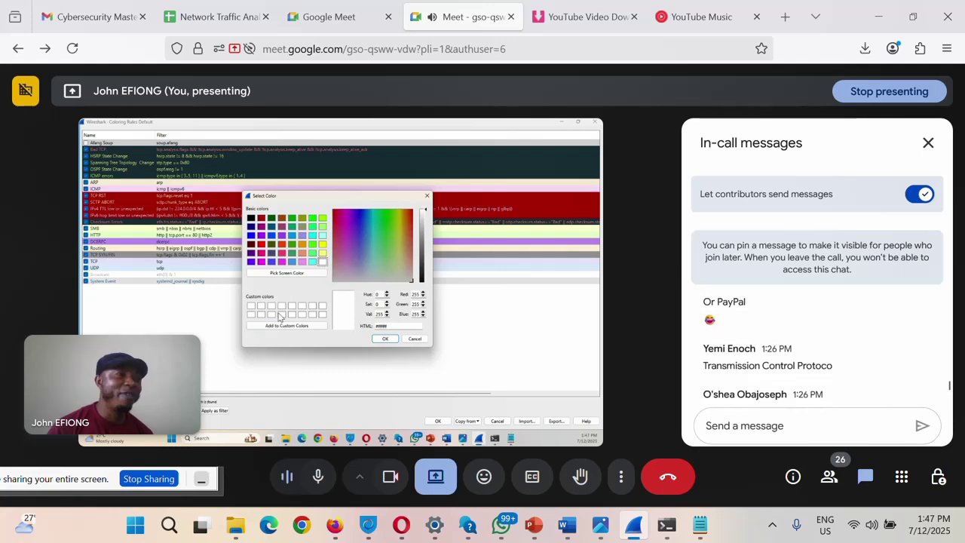
click(323, 254)
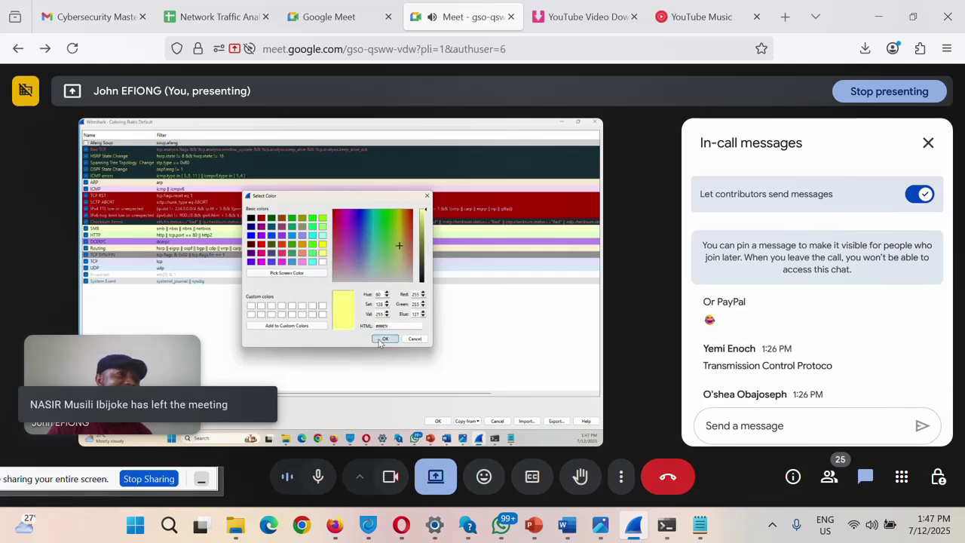
click(382, 339)
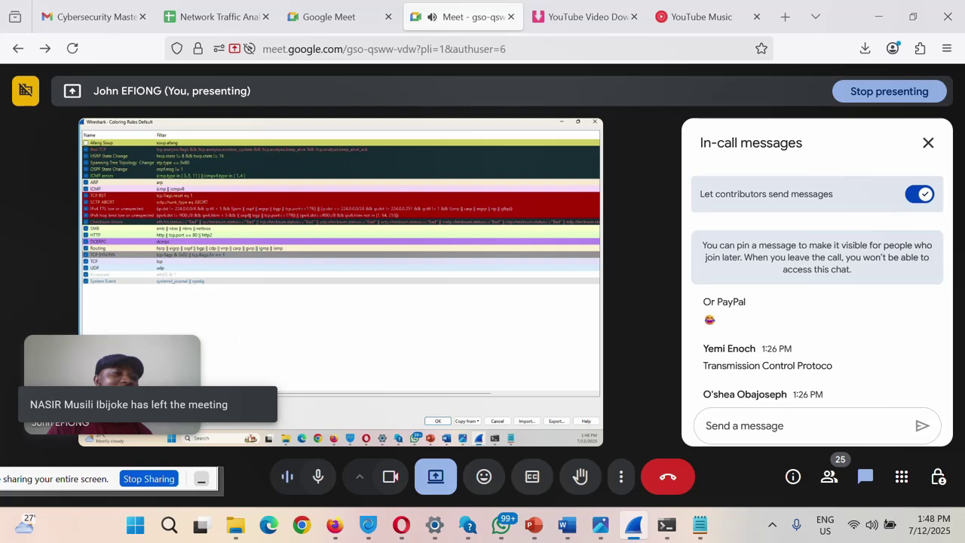
click(143, 397)
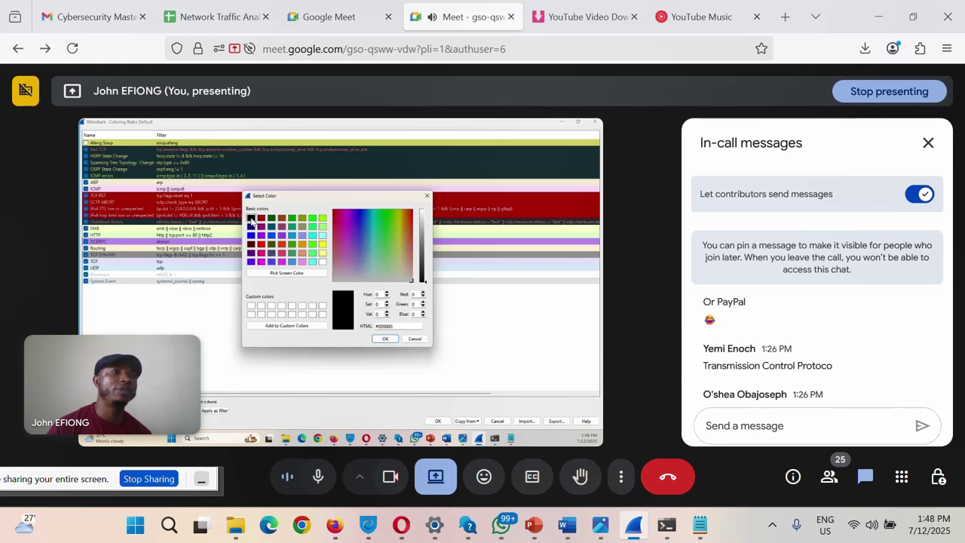
click(385, 339)
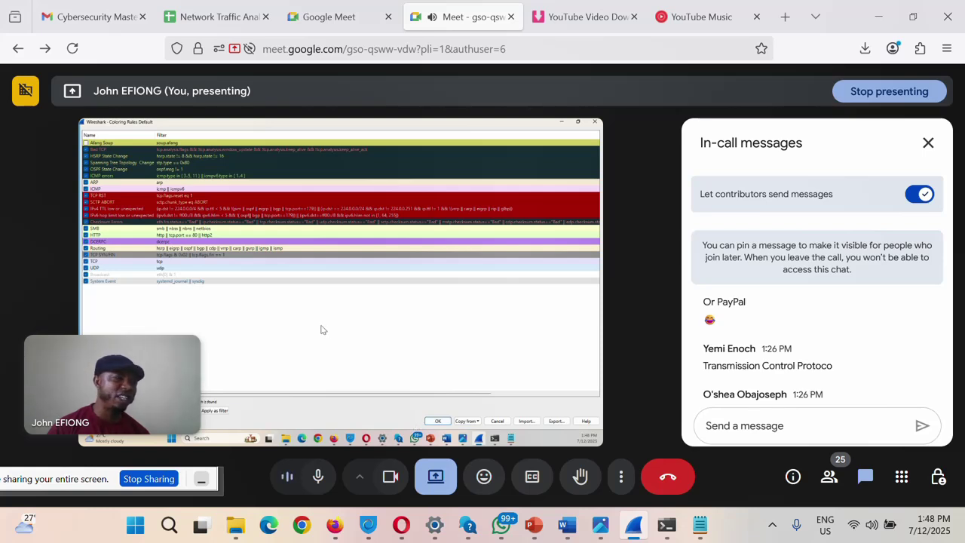
- Switch to the PowerPoint deck and show the Edit Color Rules (2/2) slide
mouse_move(446, 438)
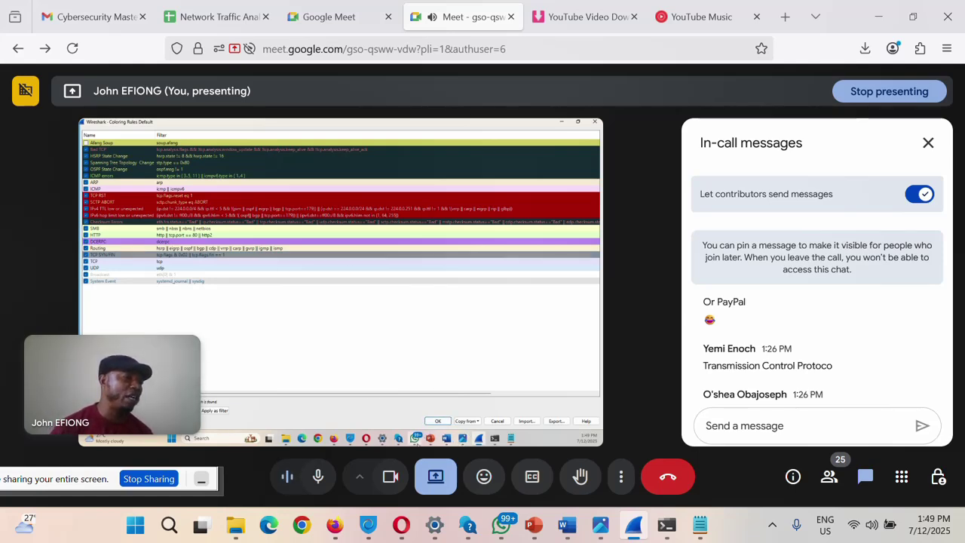
click(430, 440)
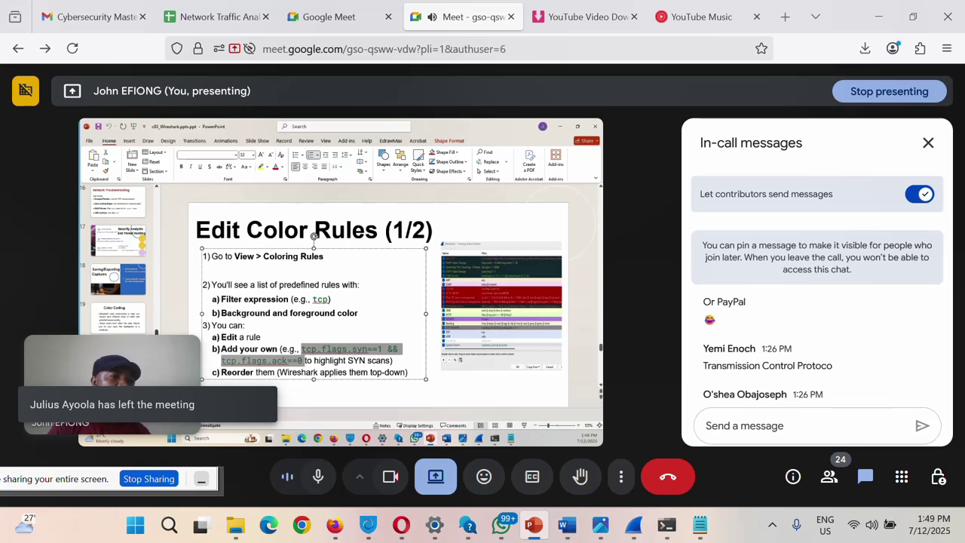
click(121, 323)
scroll(120, 322, down, 3)
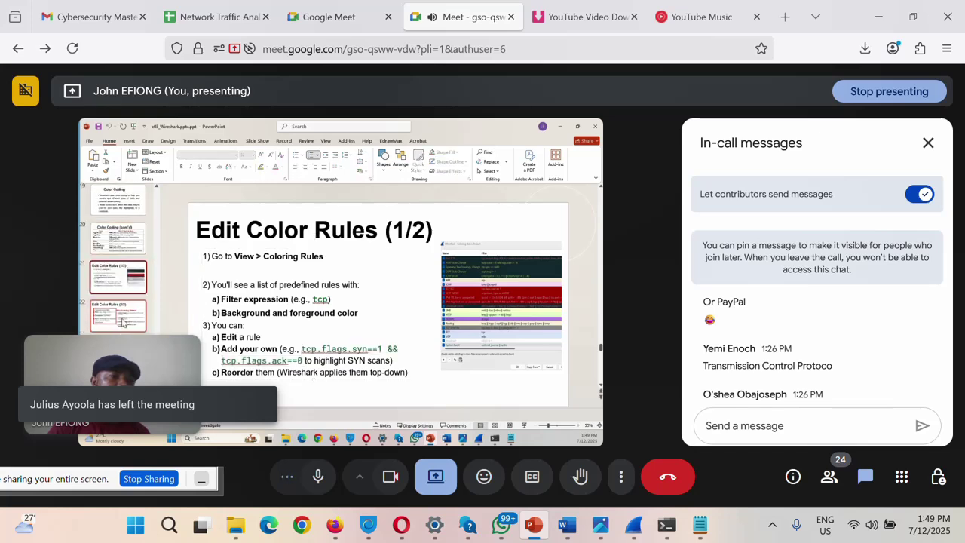
click(121, 322)
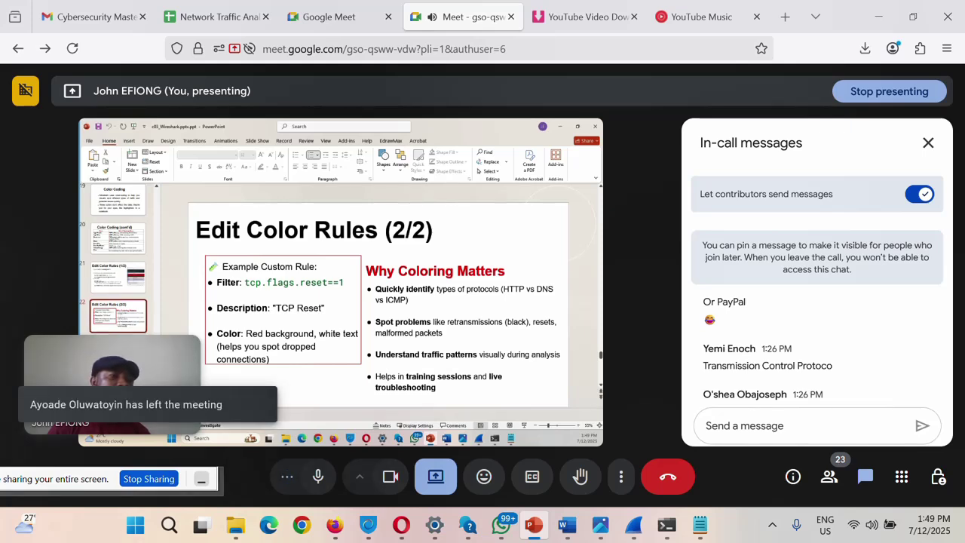
- Review the Color Coding (cont'd), Edit Color Rules and Custom Wireshark Coloring Rules slides, returning to Edit Color Rules (2/2)
key(Up)
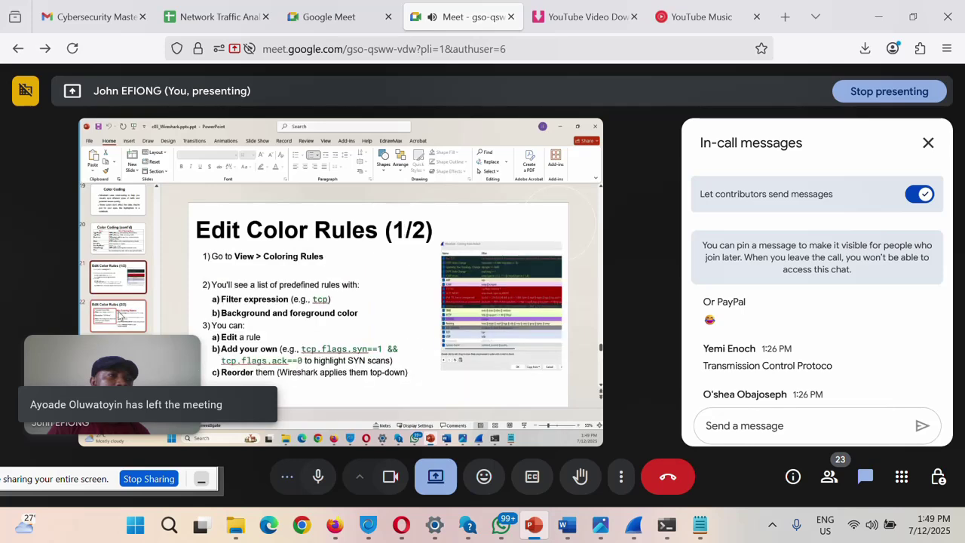
click(119, 316)
click(119, 240)
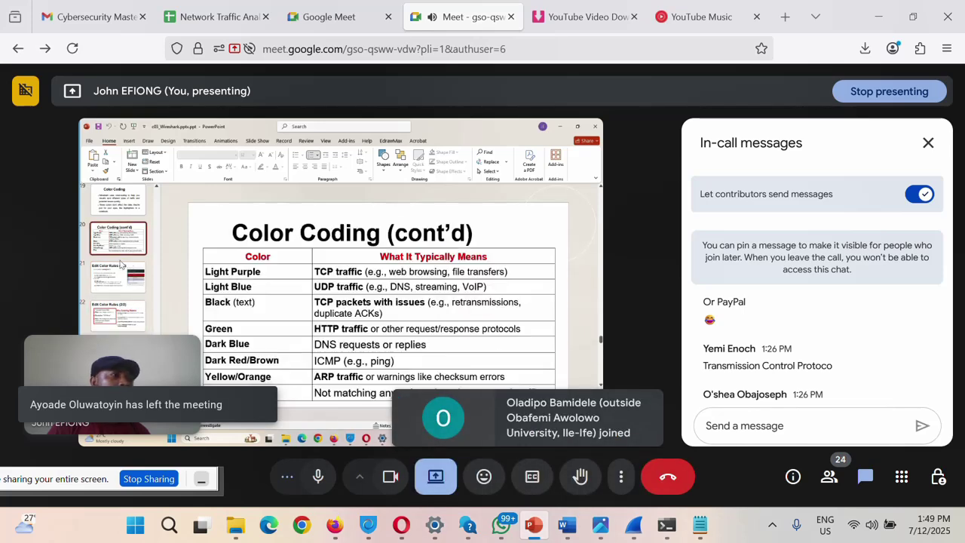
click(123, 277)
click(122, 314)
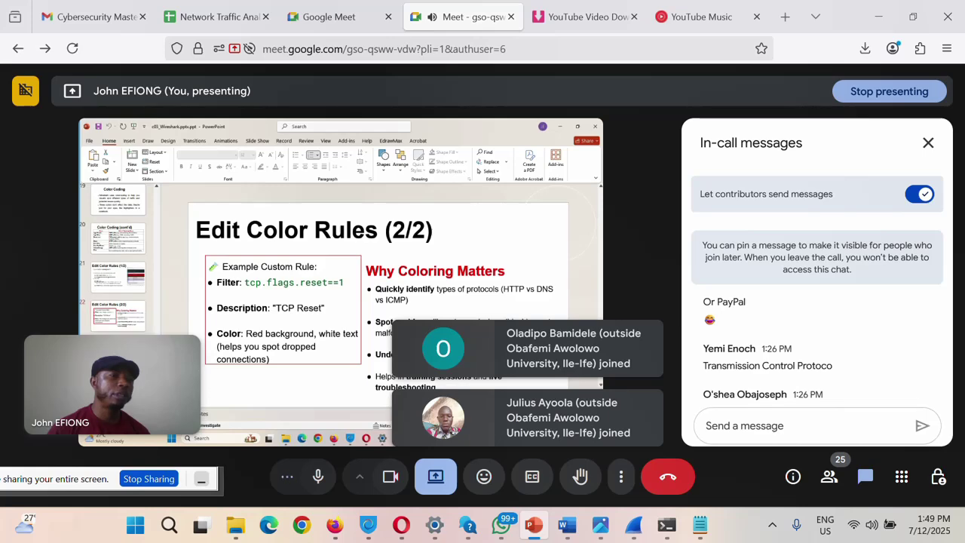
key(Down)
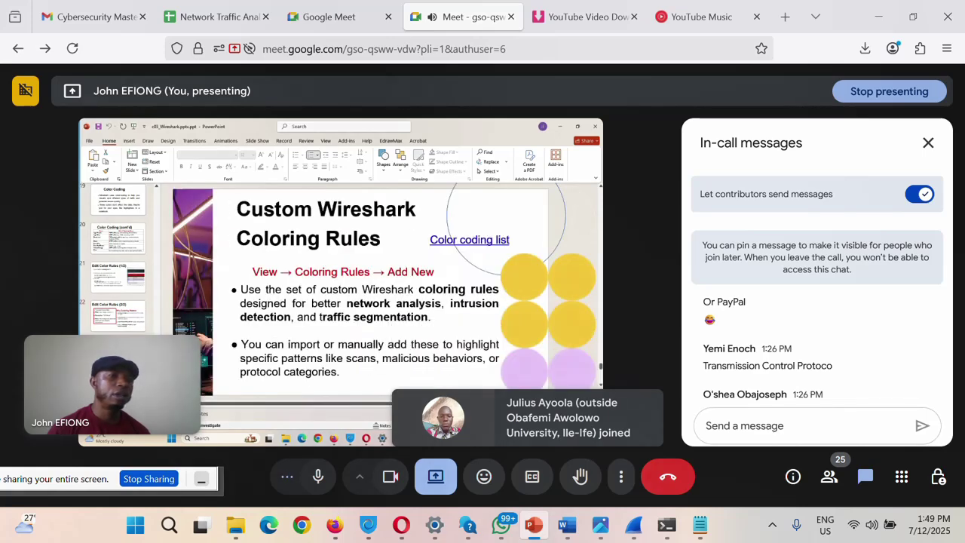
key(Up)
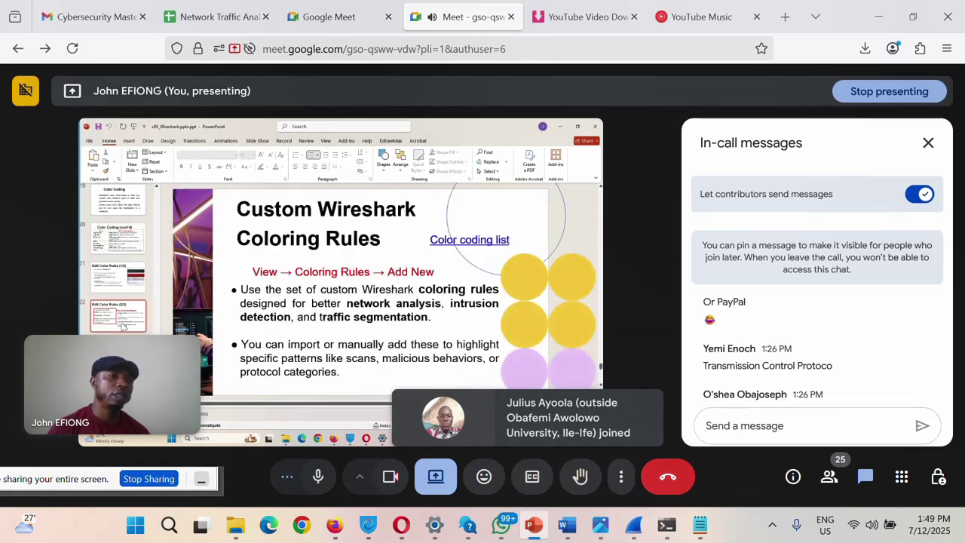